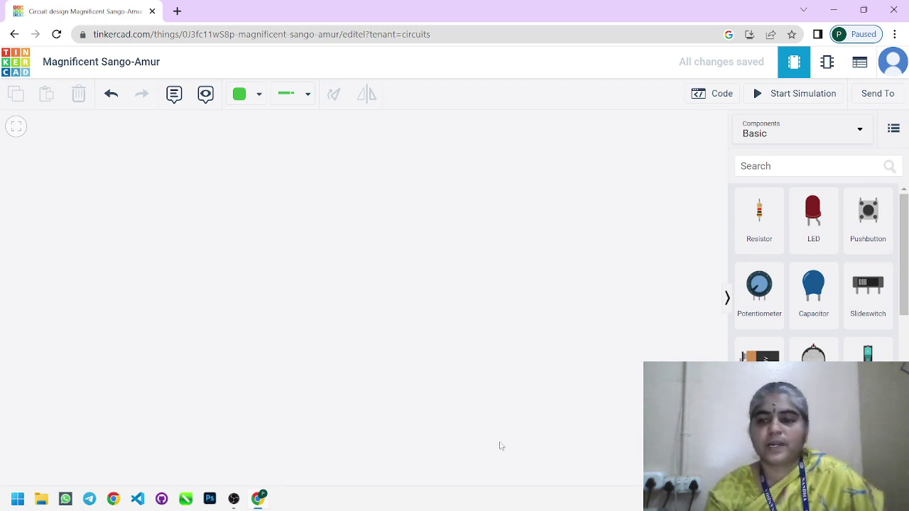
- Place an Arduino Uno, a resistor and a red LED, and start a wire at the LED anode
{"action": "left_click_drag", "start_coordinate": [499, 296], "coordinate": [414, 292]}
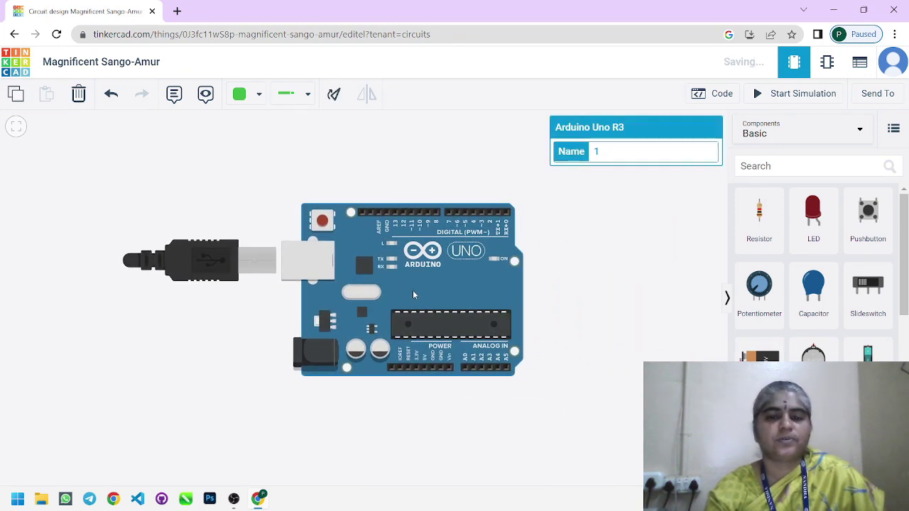
{"action": "left_click", "coordinate": [767, 220]}
{"action": "left_click_drag", "start_coordinate": [766, 220], "coordinate": [395, 163]}
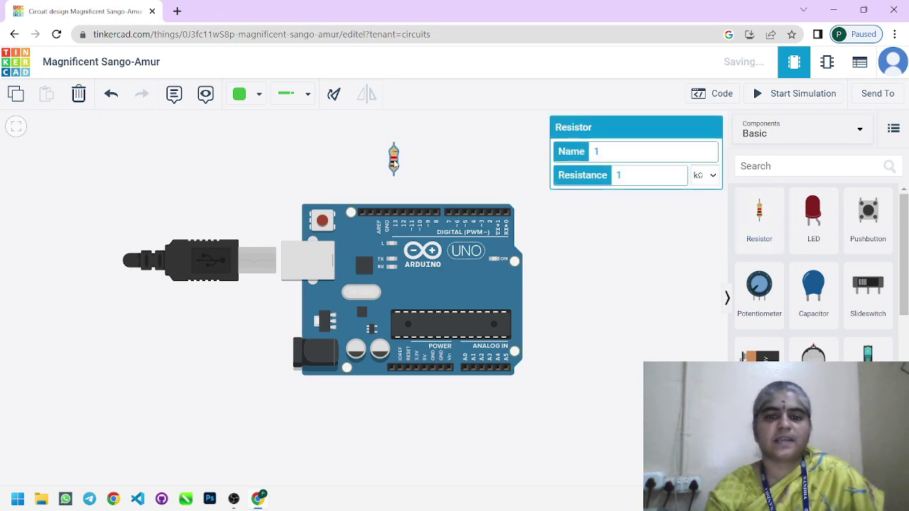
{"action": "left_click_drag", "start_coordinate": [813, 213], "coordinate": [401, 143]}
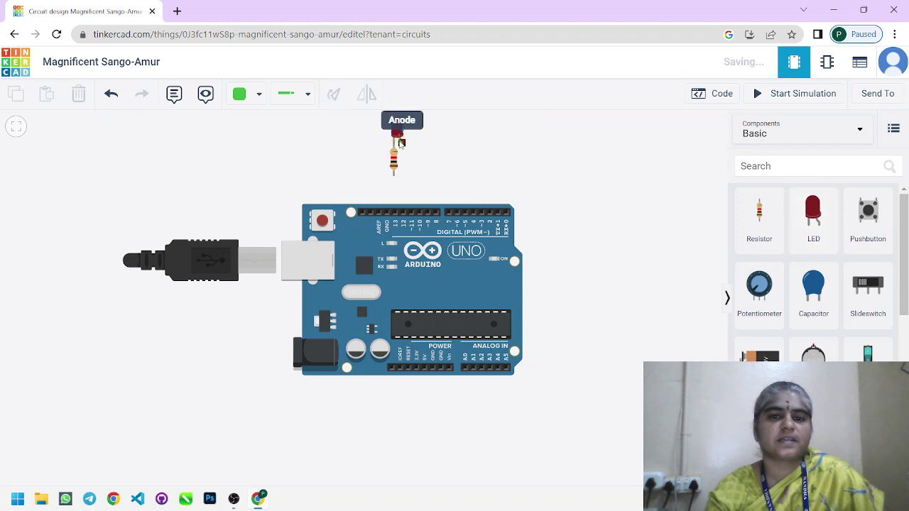
{"action": "left_click", "coordinate": [400, 142]}
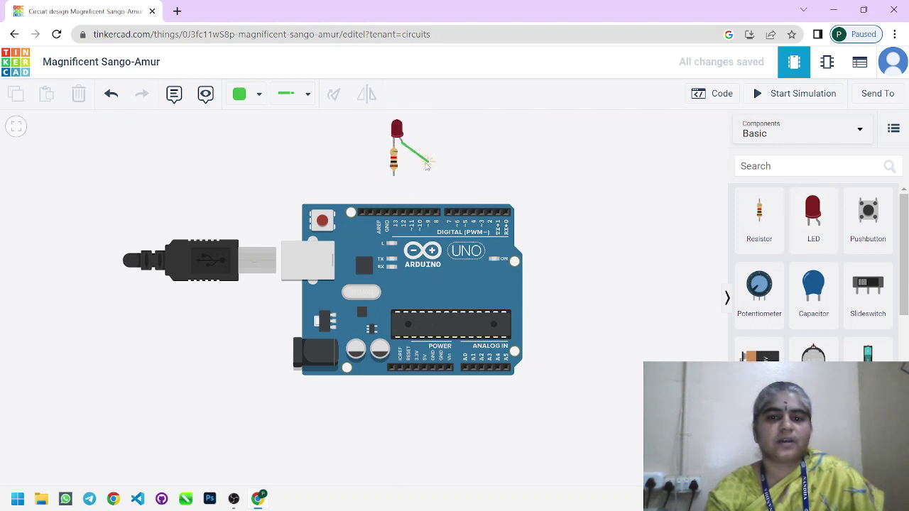
- Finish the LED wire on D11, wire the resistor to GND, and add a potentiometer right of the Arduino
{"action": "left_click", "coordinate": [411, 211]}
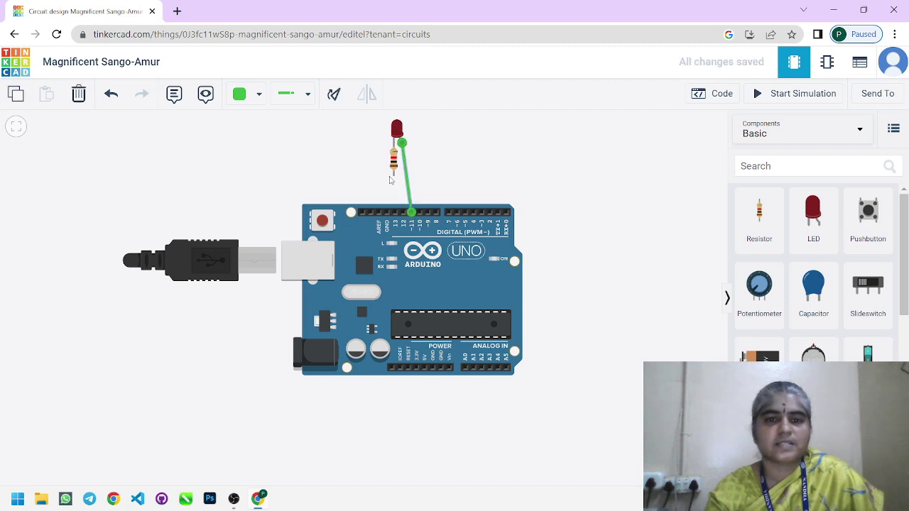
{"action": "left_click", "coordinate": [395, 182]}
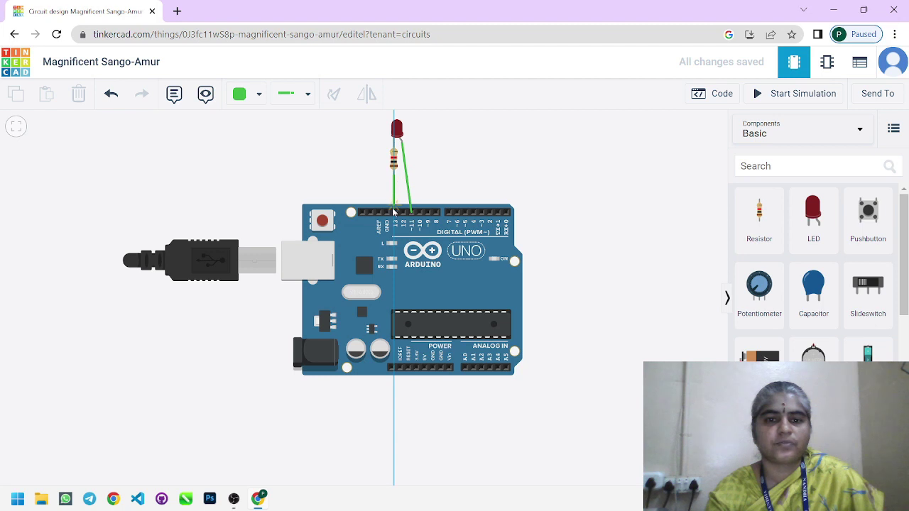
{"action": "left_click", "coordinate": [388, 213]}
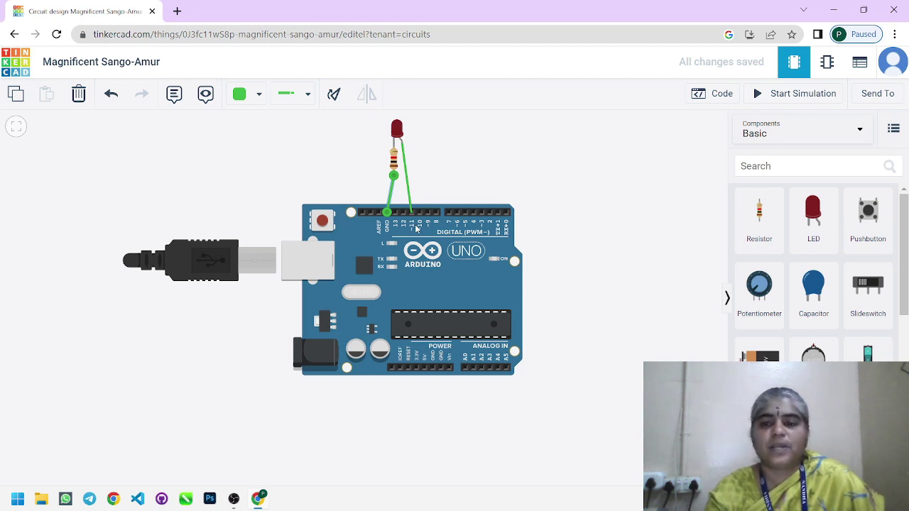
{"action": "left_click_drag", "start_coordinate": [759, 288], "coordinate": [643, 286]}
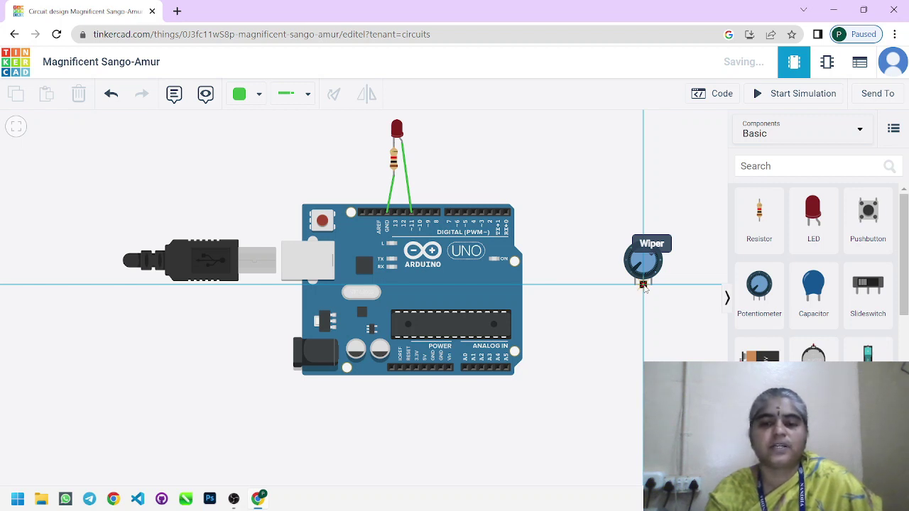
- Route a wire from the potentiometer wiper to pin A0
{"action": "left_click", "coordinate": [644, 286]}
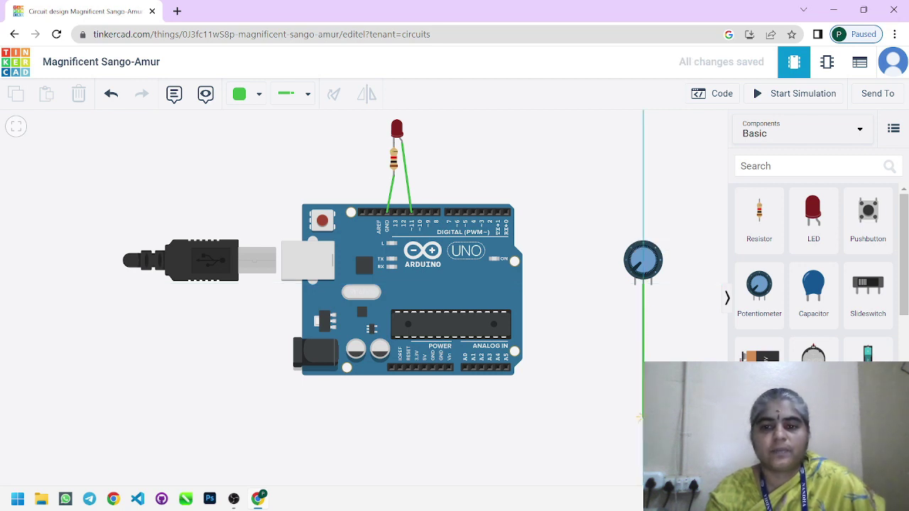
{"action": "left_click", "coordinate": [642, 421]}
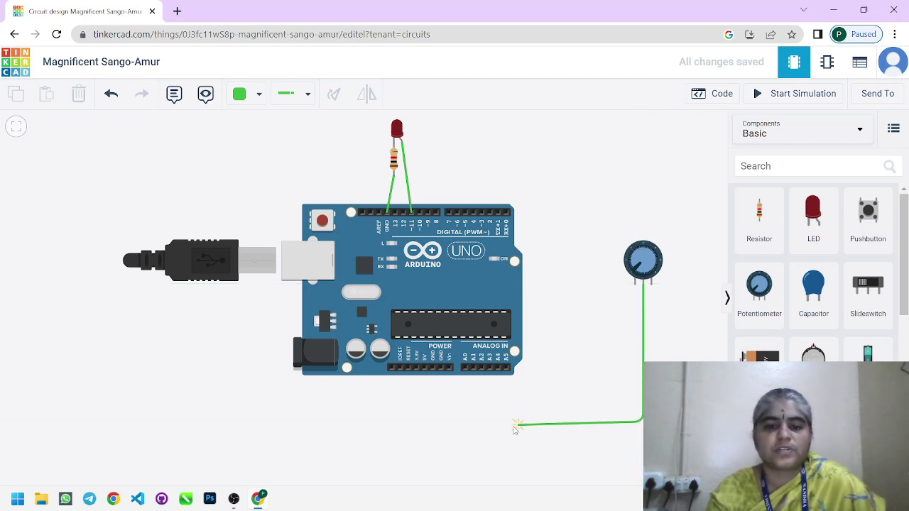
{"action": "left_click", "coordinate": [462, 417]}
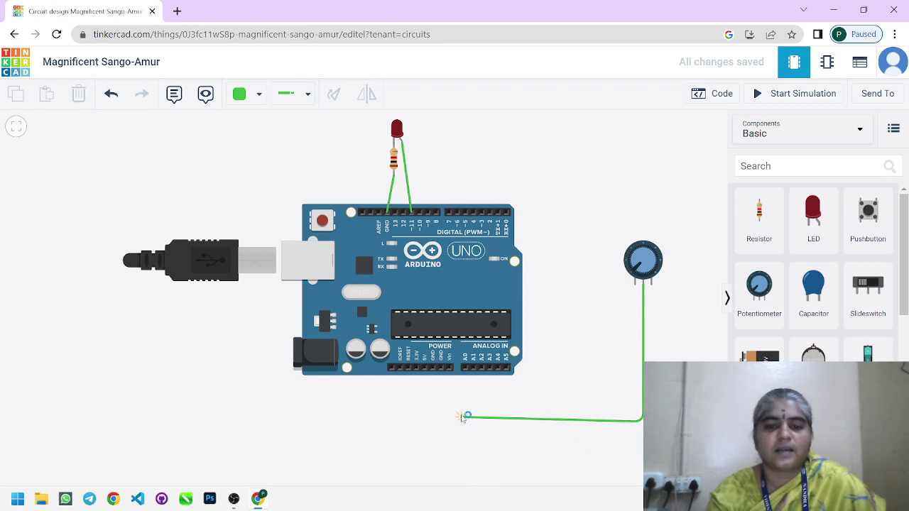
{"action": "left_click", "coordinate": [465, 368]}
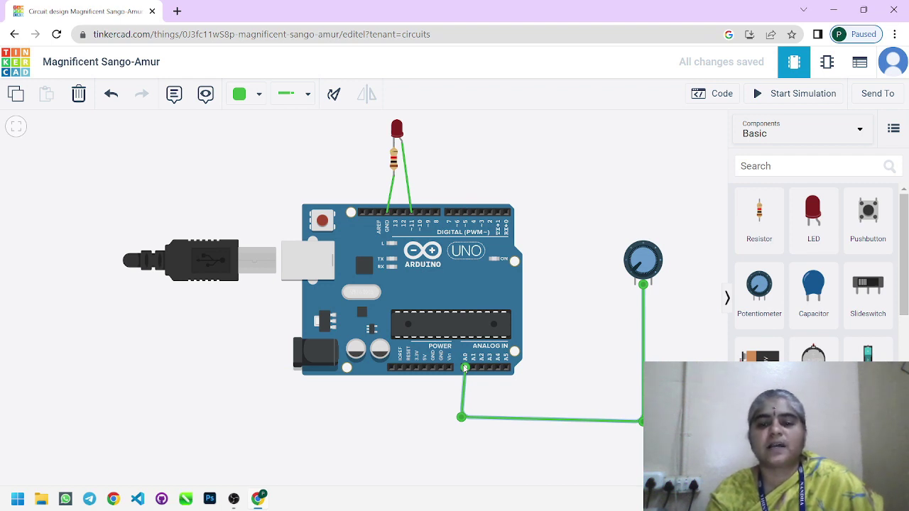
- Route a wire from potentiometer Terminal 1 to the Arduino GND pin
{"action": "left_click", "coordinate": [636, 283]}
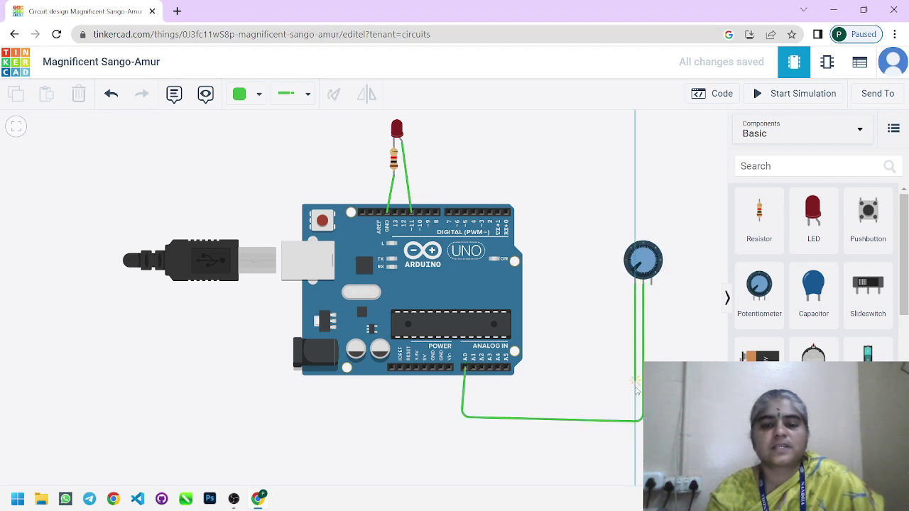
{"action": "left_click", "coordinate": [632, 451]}
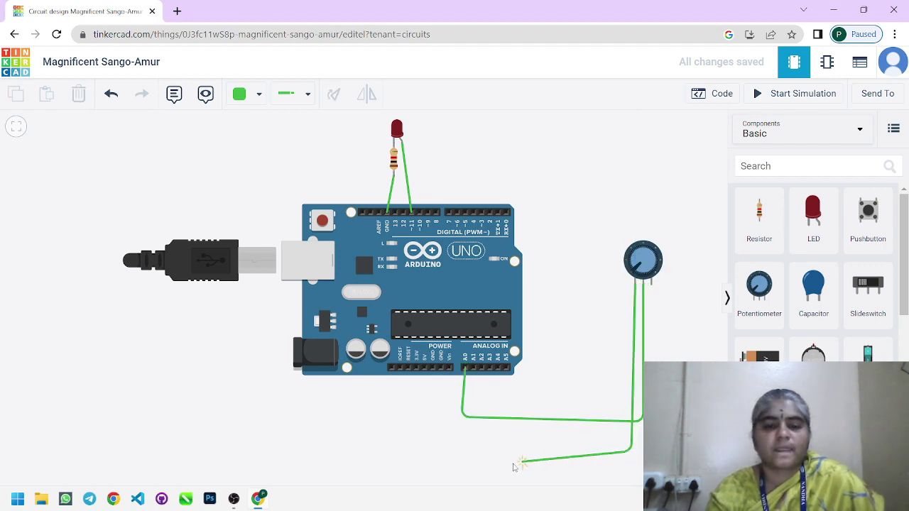
{"action": "left_click", "coordinate": [449, 443]}
{"action": "left_click", "coordinate": [440, 369]}
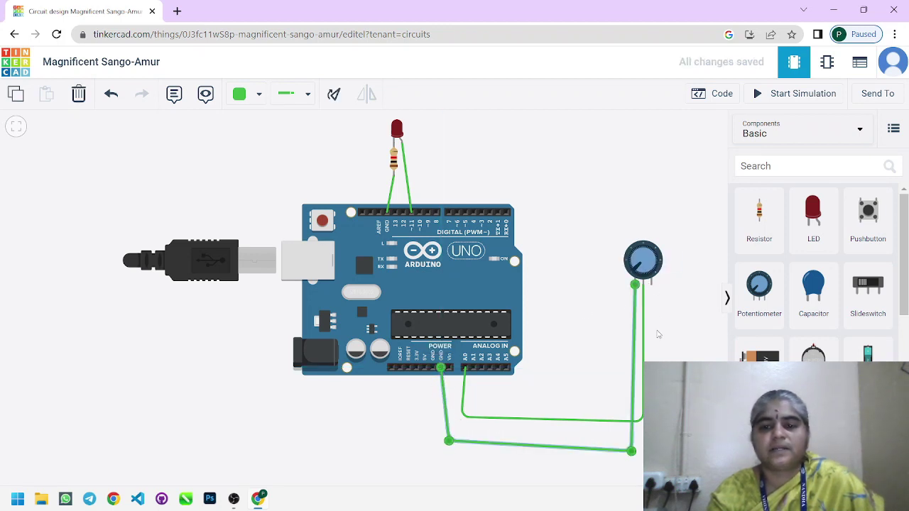
- Route a wire from potentiometer Terminal 2 to the Arduino 5V pin
{"action": "left_click", "coordinate": [651, 285]}
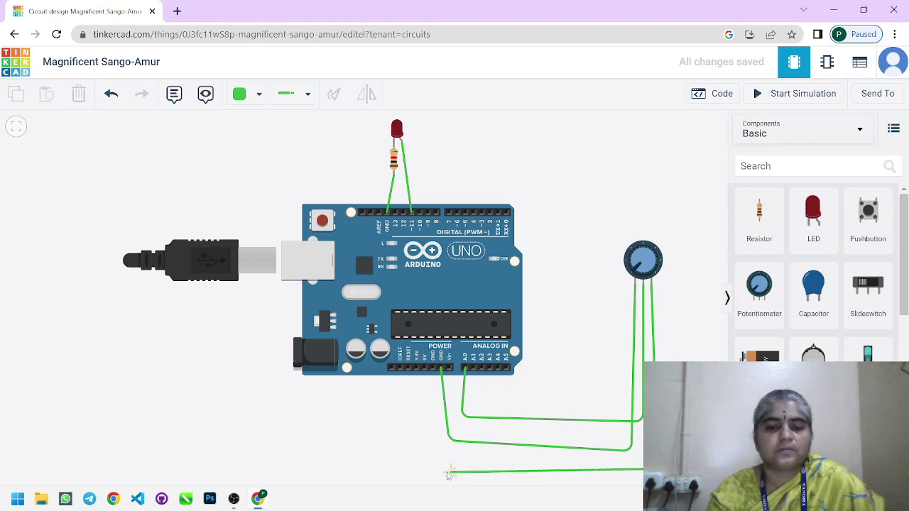
{"action": "left_click", "coordinate": [414, 468]}
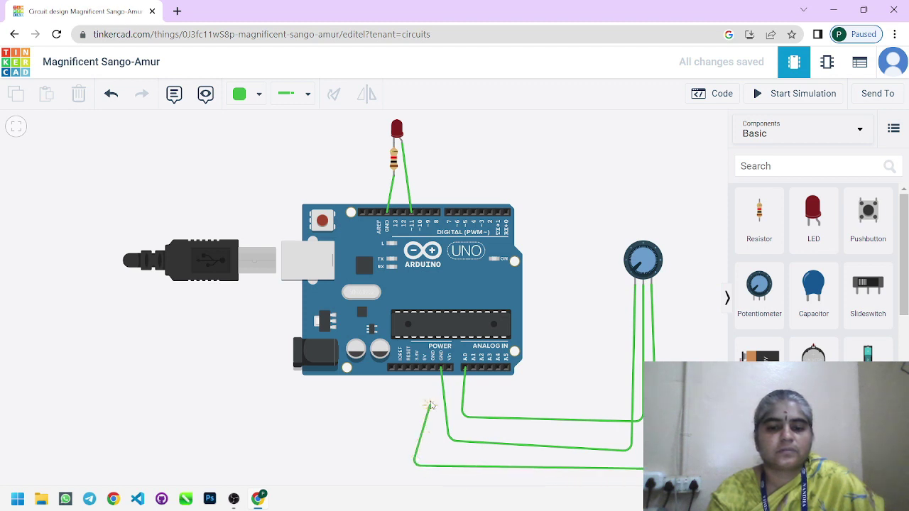
{"action": "left_click", "coordinate": [425, 369]}
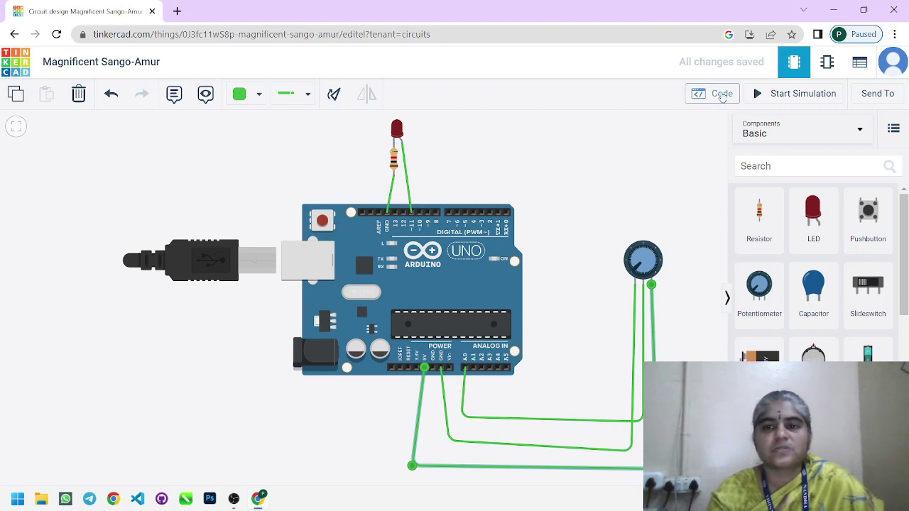
- Switch the Arduino code editor from Blocks to Text mode, confirming the change
{"action": "left_click", "coordinate": [722, 96]}
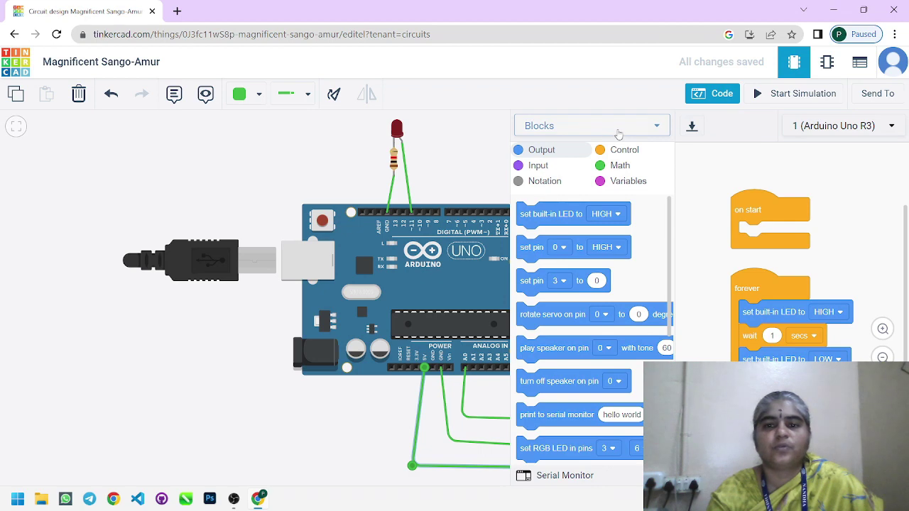
{"action": "left_click", "coordinate": [661, 130]}
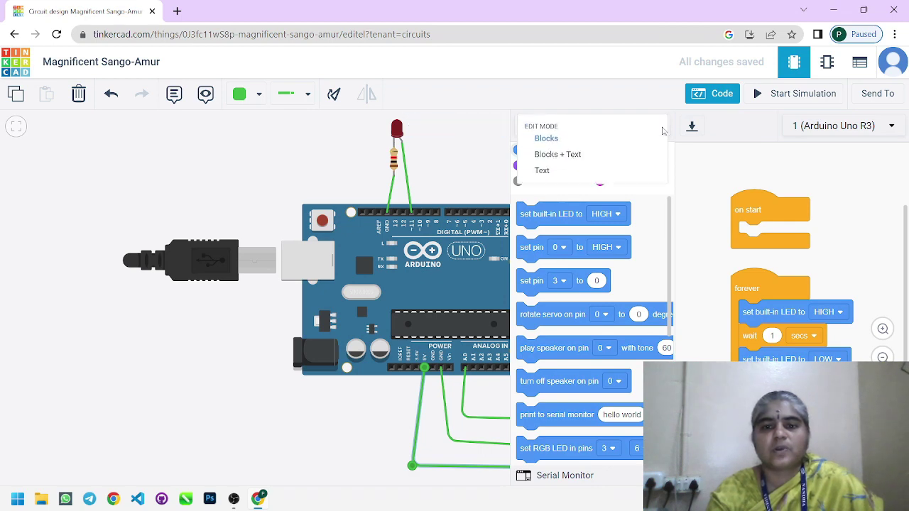
{"action": "left_click", "coordinate": [569, 168]}
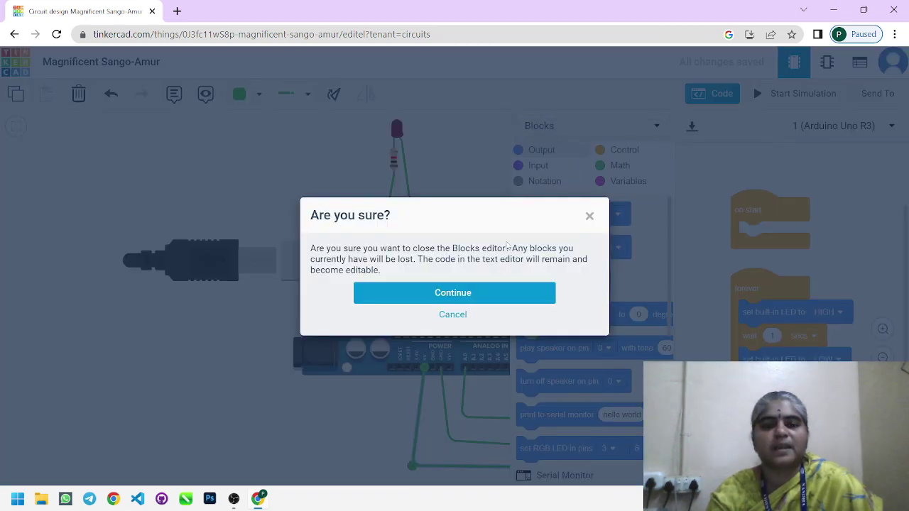
{"action": "left_click", "coordinate": [469, 297]}
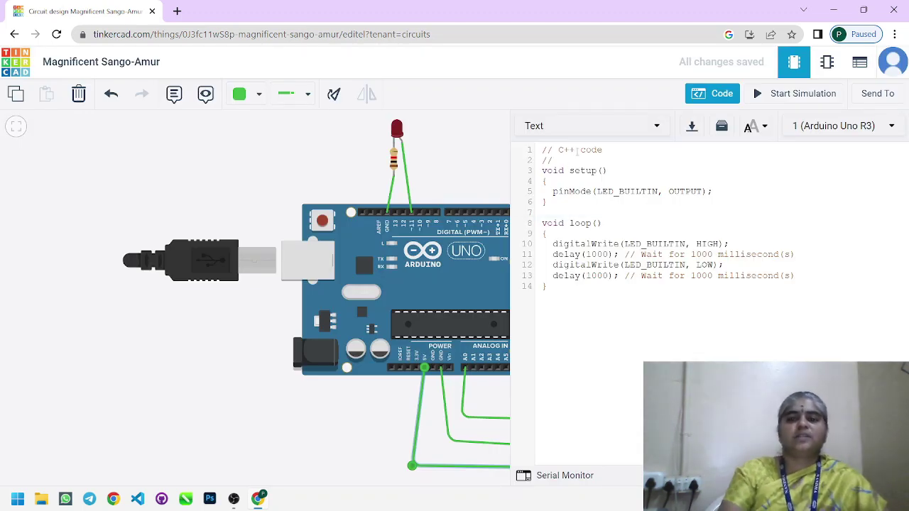
- Add the declaration int led=11; on its own line below the header comment
{"action": "key", "text": "Return"}
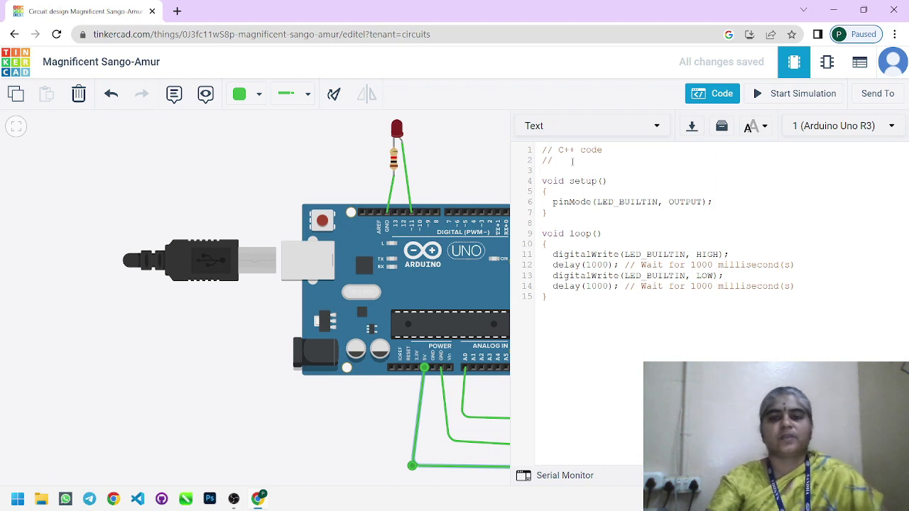
{"action": "key", "text": "Return"}
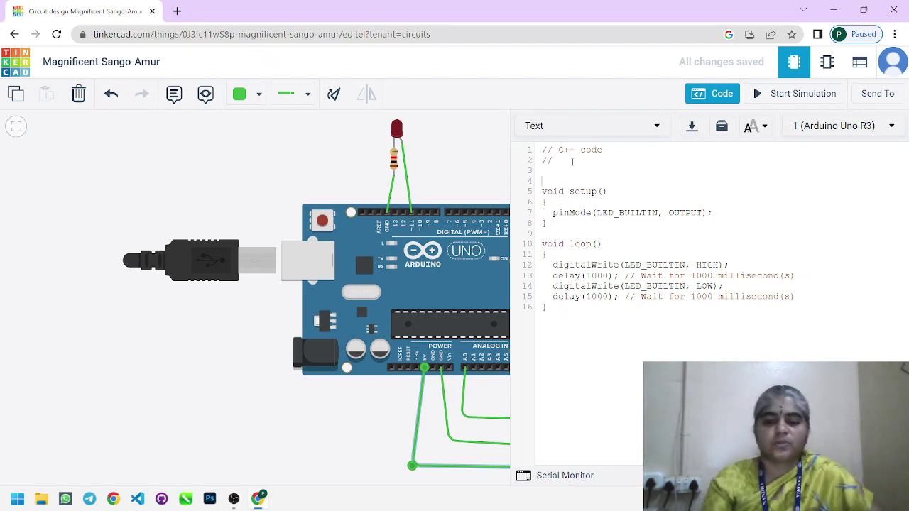
{"action": "type", "text": "int "}
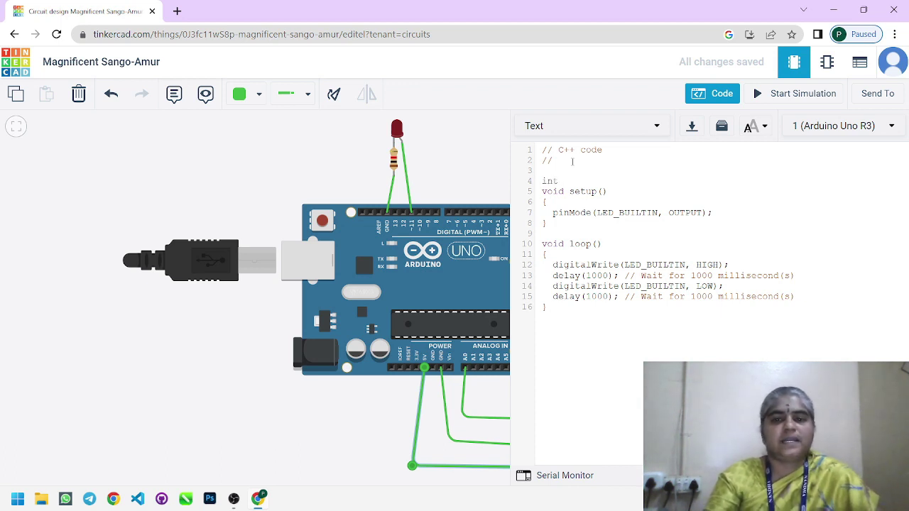
{"action": "type", "text": "led"}
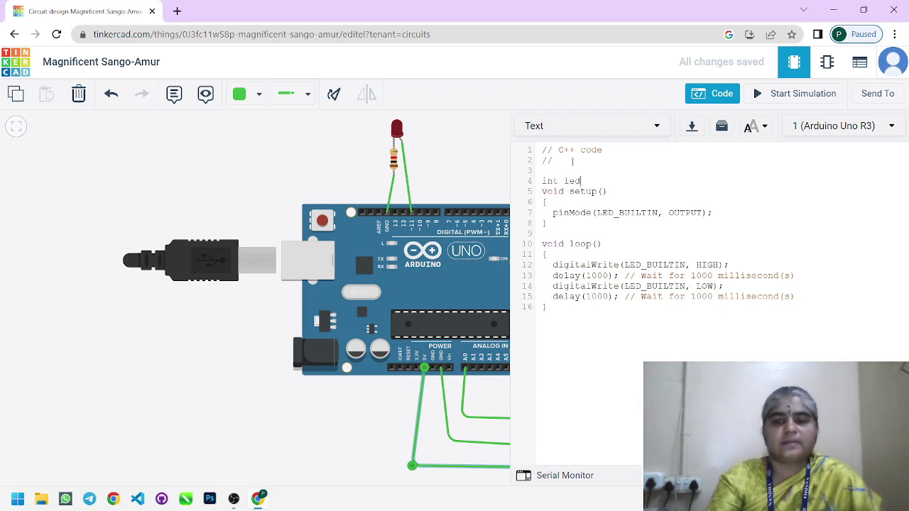
{"action": "type", "text": "=11"}
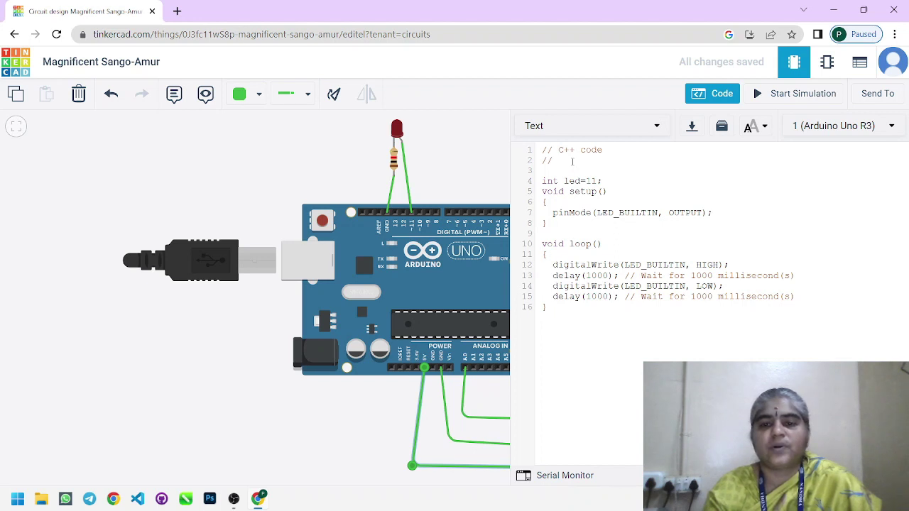
{"action": "type", "text": ";"}
{"action": "key", "text": "Return"}
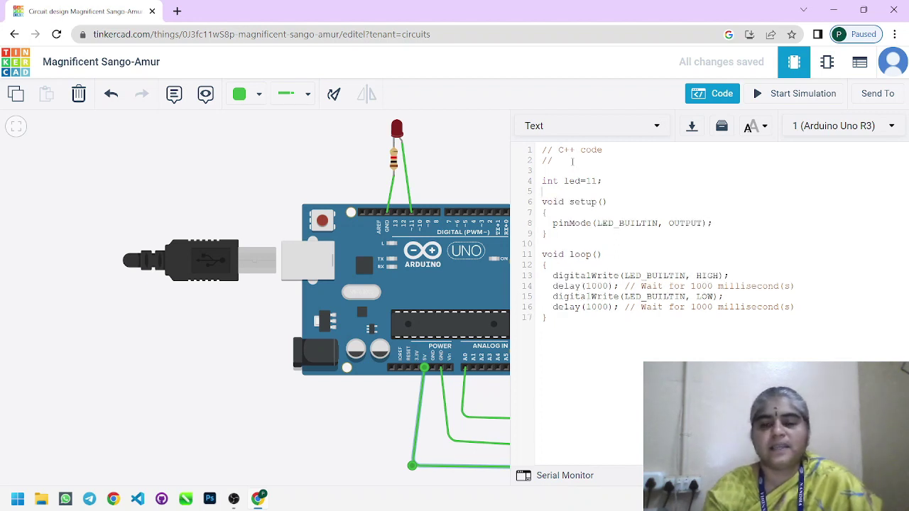